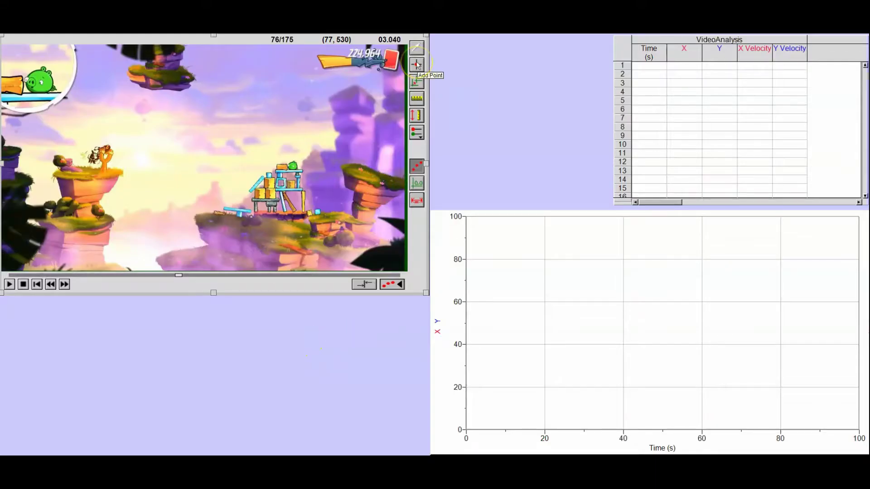
Mark the bird in every frame from the slingshot, over the arc's peak, to its cliff landing
click(417, 65)
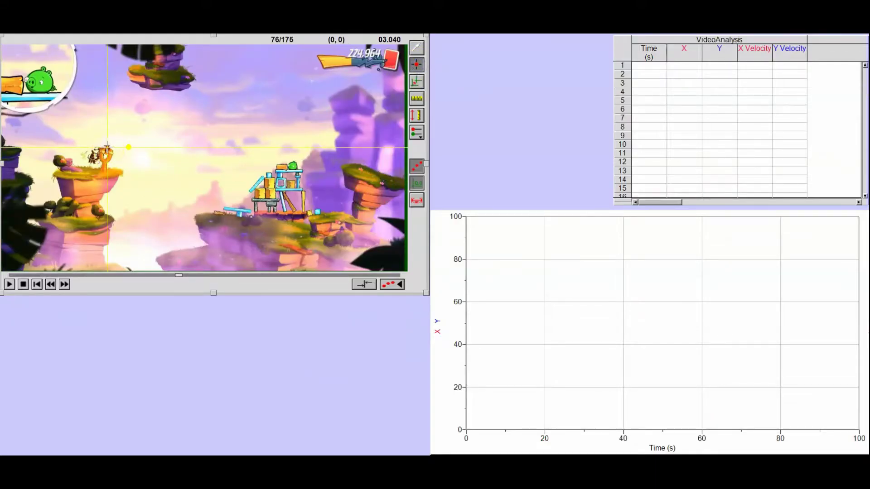
click(107, 145)
click(111, 144)
click(115, 140)
click(119, 139)
click(125, 136)
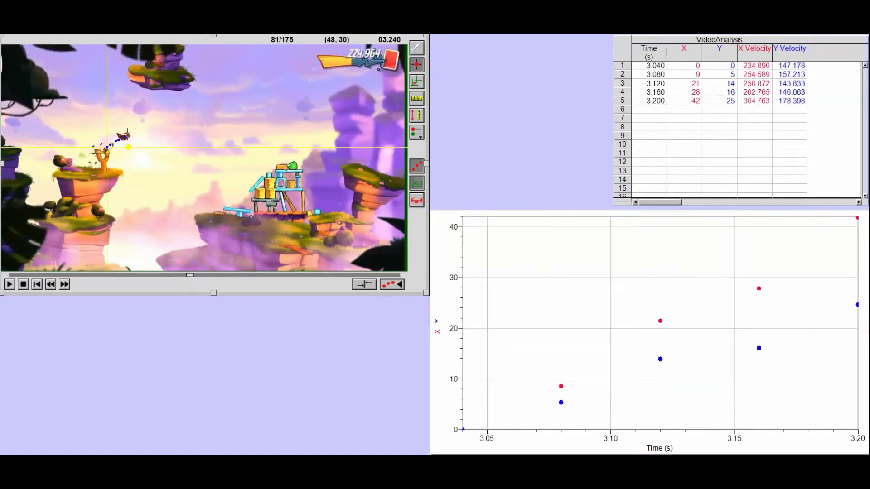
click(127, 136)
click(130, 134)
click(135, 131)
click(139, 128)
click(144, 127)
click(147, 125)
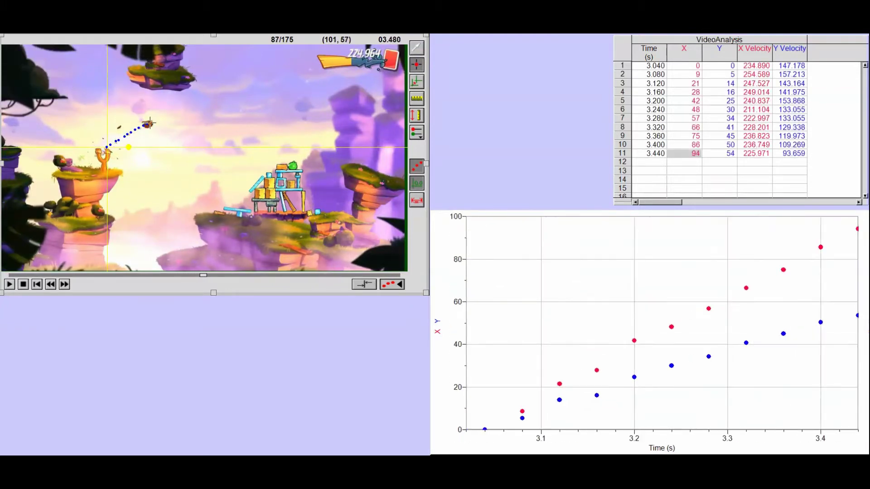
click(151, 122)
click(155, 120)
click(159, 119)
click(164, 117)
click(167, 116)
click(171, 115)
click(176, 114)
click(179, 112)
click(183, 111)
click(187, 110)
click(190, 109)
click(195, 108)
click(198, 107)
click(202, 106)
click(206, 107)
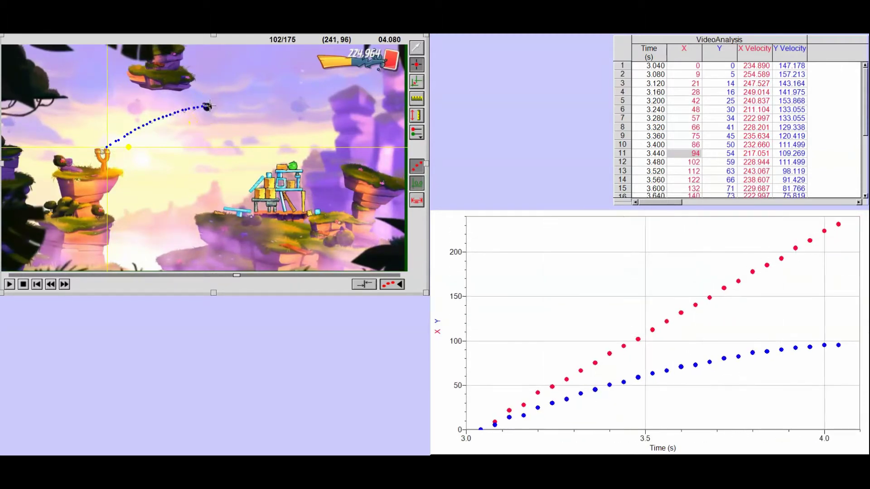
click(210, 106)
click(213, 106)
click(217, 105)
click(220, 105)
click(224, 106)
click(229, 105)
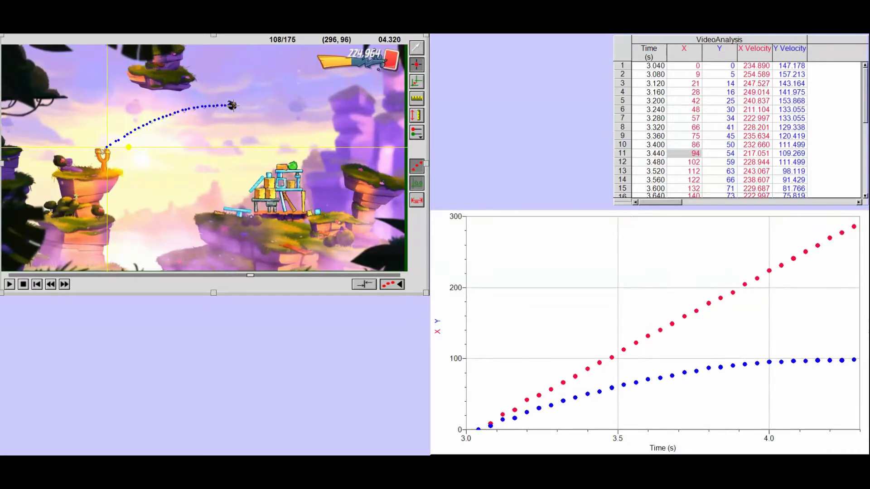
click(232, 106)
click(236, 106)
click(241, 105)
click(245, 106)
click(250, 106)
click(254, 106)
click(258, 106)
click(263, 108)
click(267, 109)
click(272, 110)
click(276, 112)
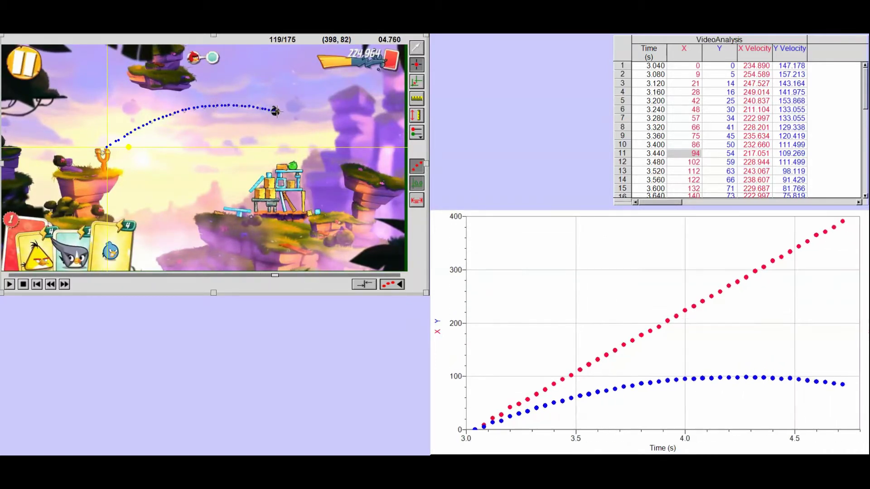
click(280, 113)
click(284, 114)
click(287, 115)
click(292, 117)
click(294, 118)
click(298, 120)
click(302, 122)
click(306, 123)
click(311, 125)
click(315, 127)
click(319, 129)
click(324, 131)
click(327, 132)
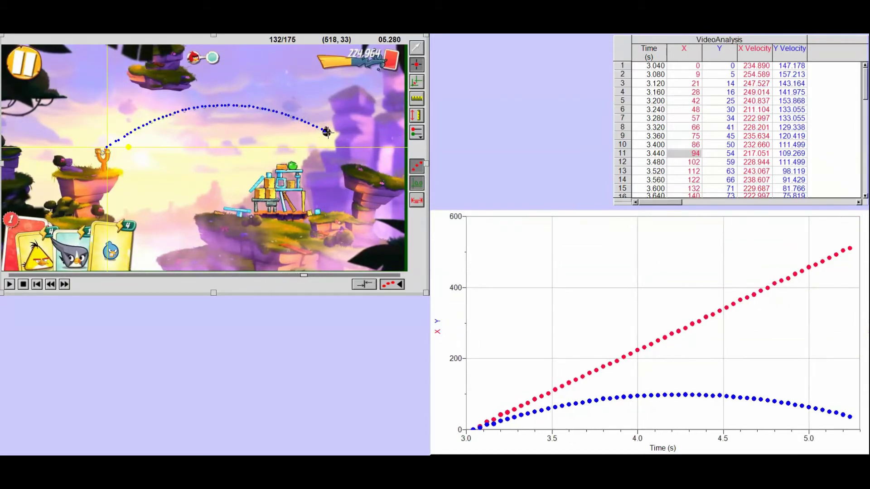
click(335, 137)
click(345, 142)
click(348, 145)
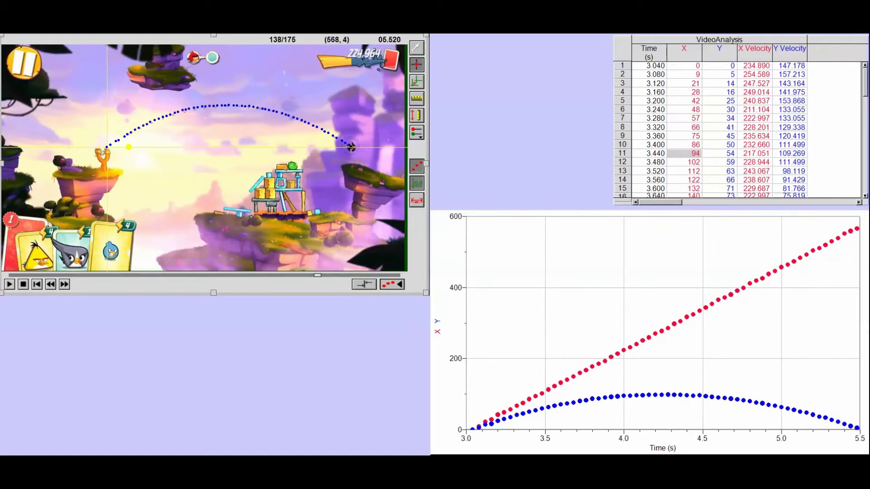
mouse_move(866, 80)
mouse_down()
mouse_move(867, 124)
mouse_move(866, 80)
mouse_up()
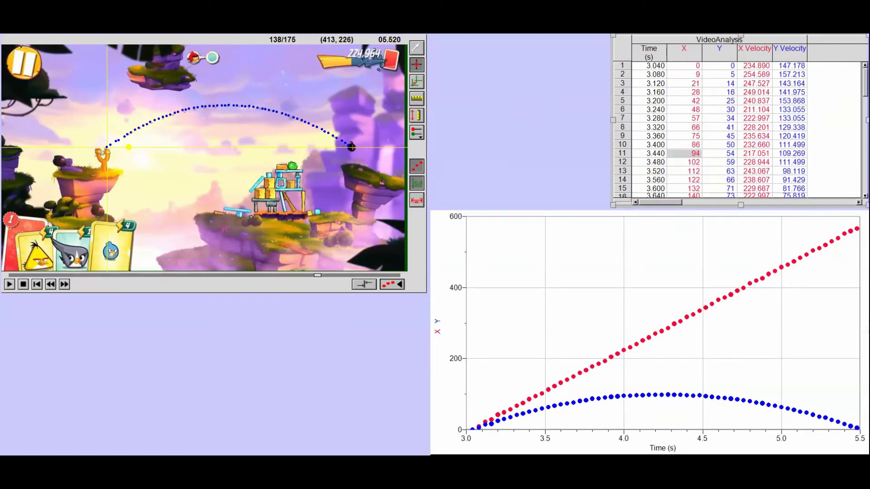
Fit a straight line to the X data, giving slope 232.0
key(ctrl+l)
click(332, 203)
click(492, 275)
drag(582, 184, 569, 160)
Fit a quadratic curve to the Y data, giving A = -64.92
key(ctrl+t)
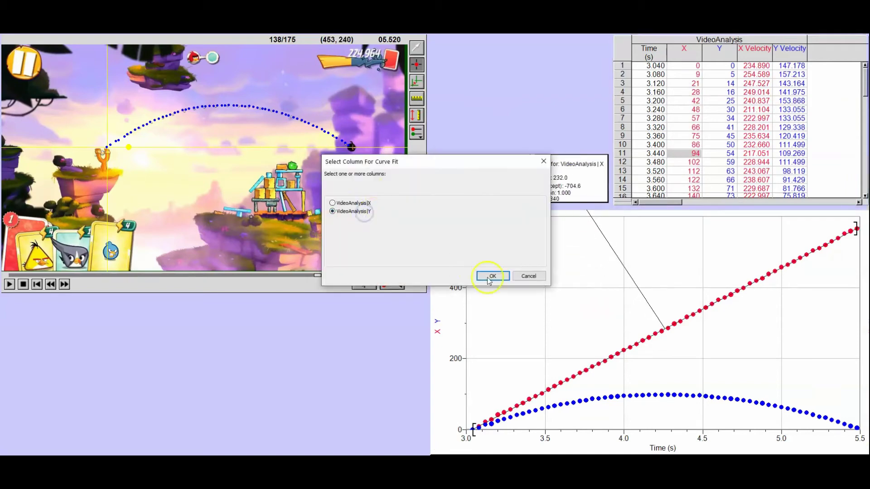
click(492, 276)
click(518, 335)
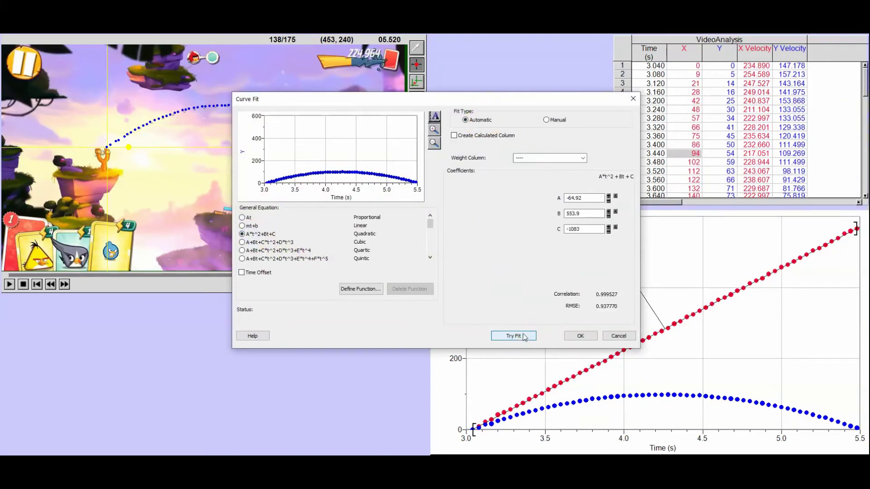
click(580, 336)
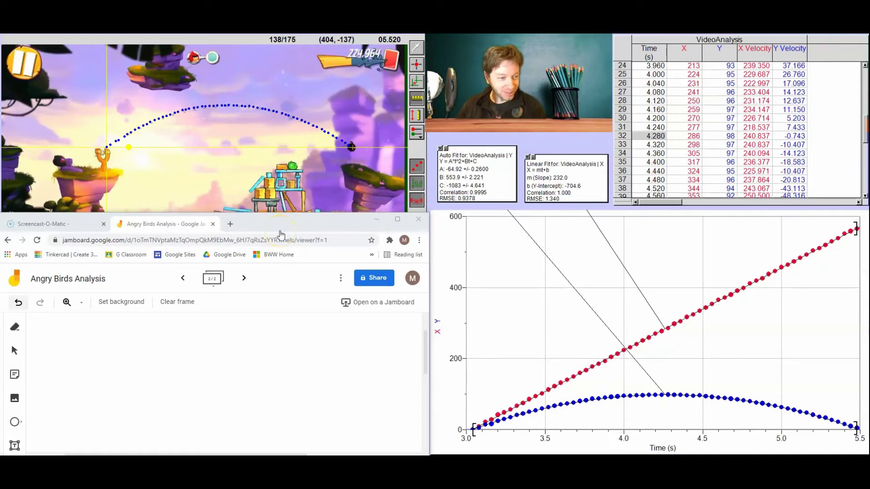
Handwrite ay = −9.81 m/s² on the Jamboard page
click(427, 352)
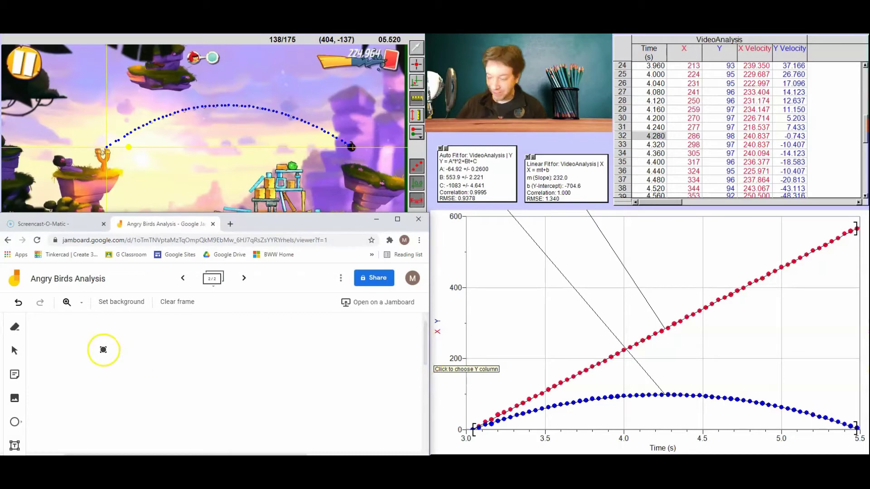
drag(59, 332, 77, 331)
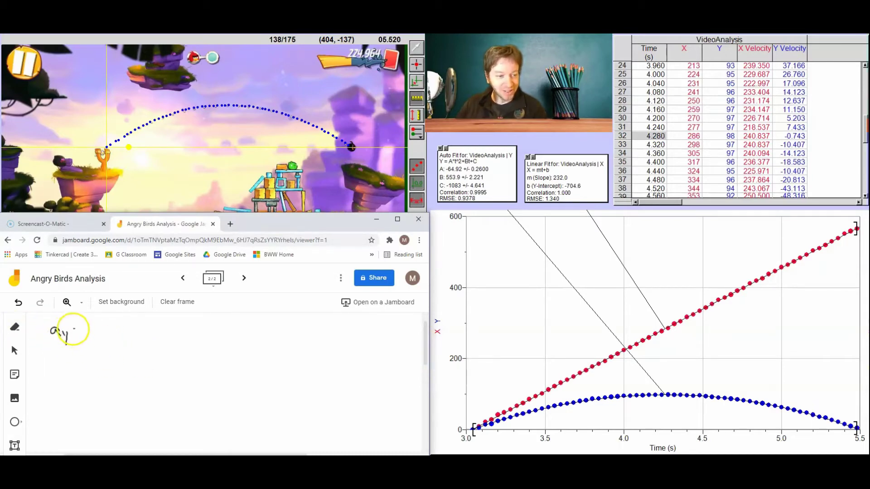
click(75, 327)
drag(83, 330, 91, 330)
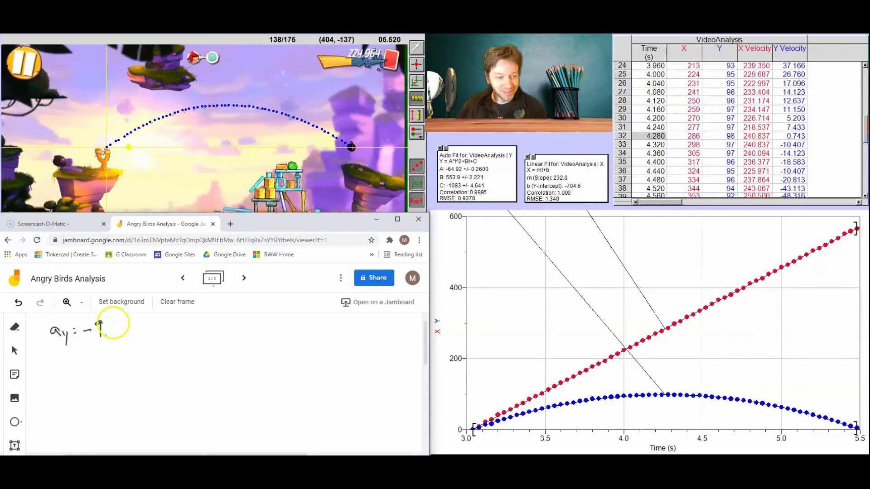
mouse_move(121, 320)
mouse_down()
mouse_move(123, 334)
mouse_move(134, 325)
mouse_move(143, 334)
mouse_move(153, 320)
mouse_up()
Start the next line as Δt = 4.28 for the peak time
mouse_move(60, 339)
mouse_down()
mouse_move(59, 361)
mouse_move(73, 353)
mouse_up()
drag(68, 359, 74, 358)
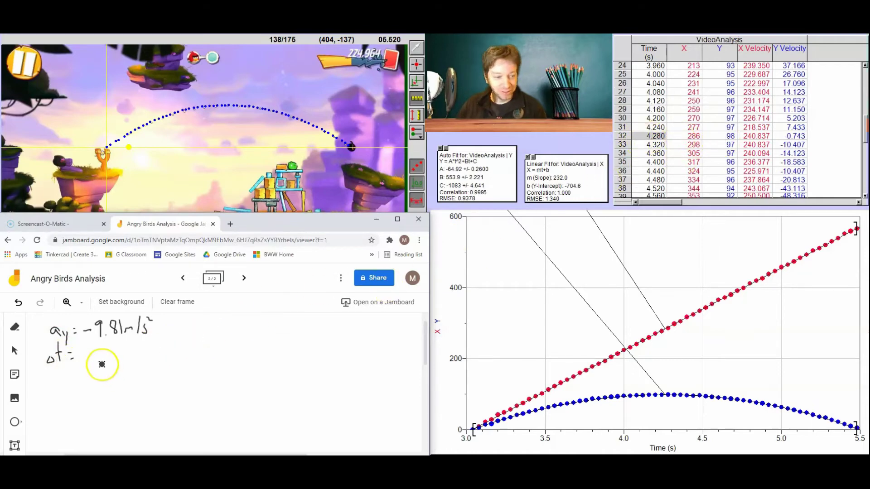
drag(84, 348, 87, 362)
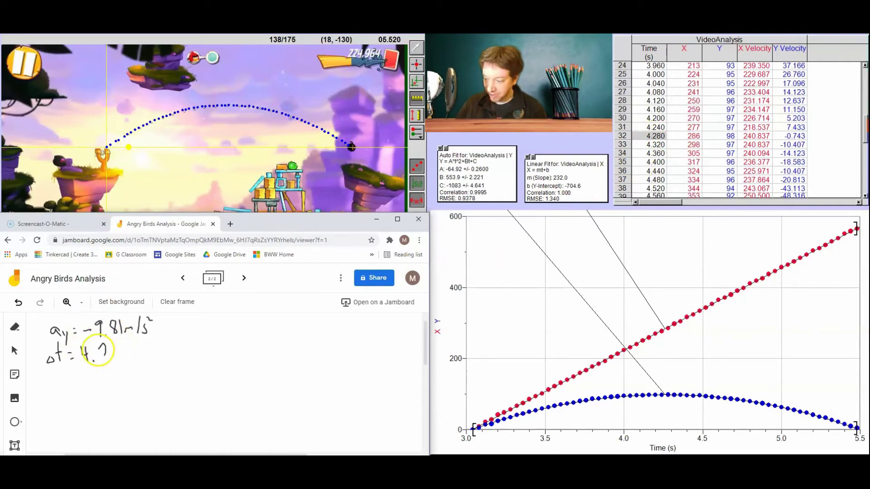
mouse_move(98, 350)
mouse_down()
mouse_move(118, 358)
mouse_move(122, 345)
mouse_move(150, 357)
mouse_move(175, 342)
mouse_move(181, 356)
mouse_up()
Extend the line to Δt = 4.28 s − 3.04 s =
click(147, 343)
click(161, 353)
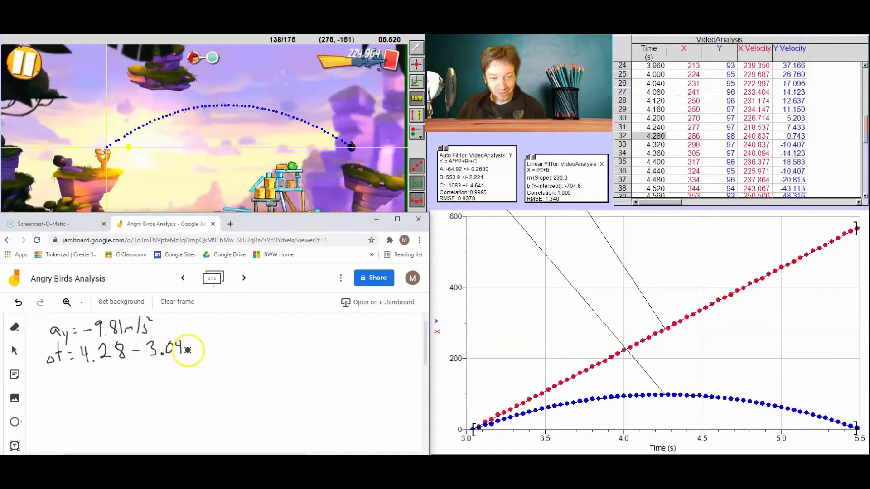
drag(189, 349, 191, 347)
drag(118, 355, 122, 361)
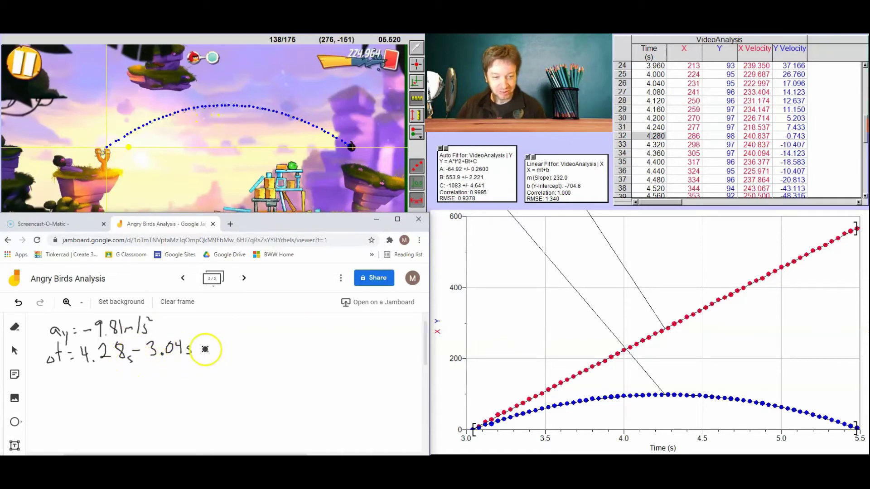
mouse_move(199, 347)
mouse_down()
mouse_move(215, 355)
mouse_move(247, 347)
mouse_up()
Write the result 1.24, then begin the vfy = 0 line below
click(222, 351)
drag(247, 335, 246, 352)
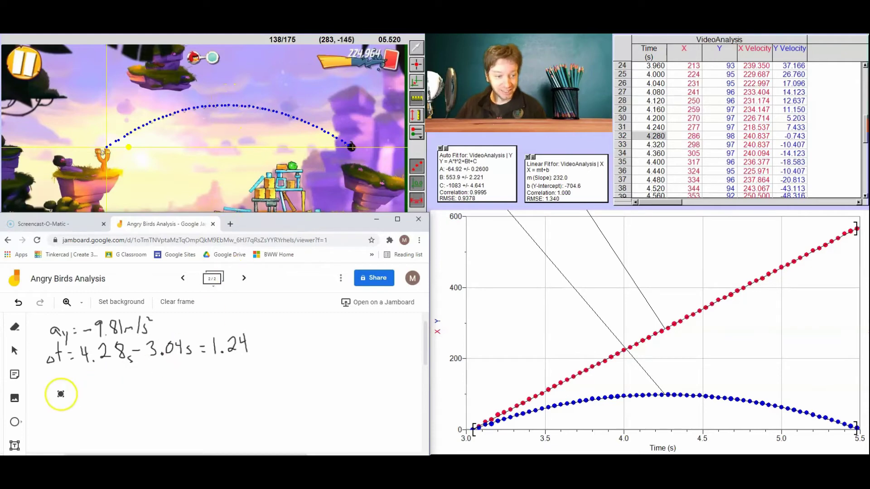
mouse_move(48, 376)
mouse_down()
mouse_move(50, 392)
mouse_move(54, 377)
mouse_move(72, 394)
mouse_move(83, 377)
mouse_up()
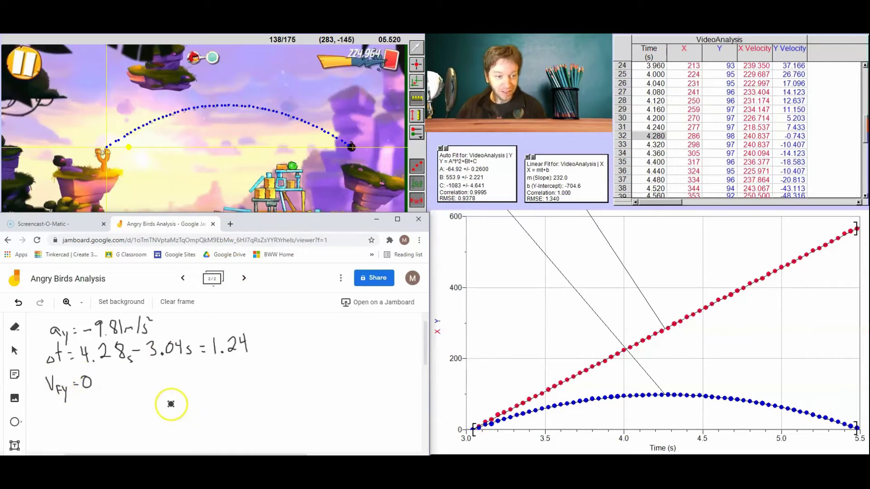
Write Δd_y = V_fΔt − ½aΔt² and cross out V_f as 0
mouse_move(97, 408)
mouse_down()
mouse_move(119, 418)
mouse_move(134, 397)
mouse_up()
drag(128, 402, 134, 402)
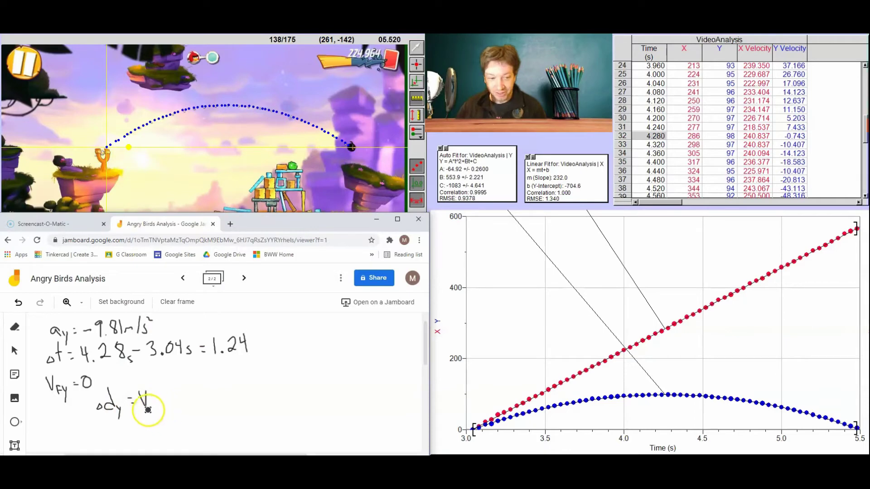
mouse_move(152, 414)
mouse_down()
mouse_move(155, 398)
mouse_move(225, 400)
mouse_move(234, 385)
mouse_up()
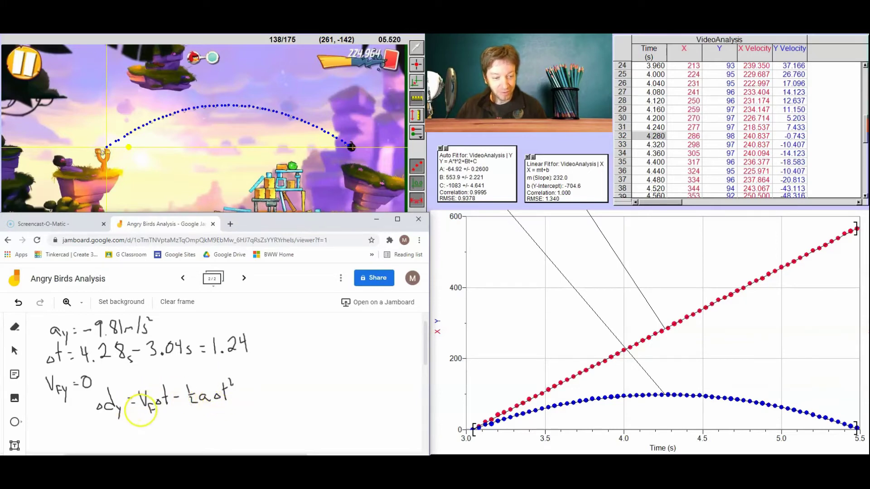
drag(158, 371, 152, 386)
Substitute −9.81 m/s² and 1.24 s squared, giving a height of 7.54 m
mouse_move(127, 423)
mouse_down()
mouse_move(170, 431)
mouse_move(176, 417)
mouse_move(224, 423)
mouse_move(231, 410)
mouse_move(233, 426)
mouse_move(273, 421)
mouse_up()
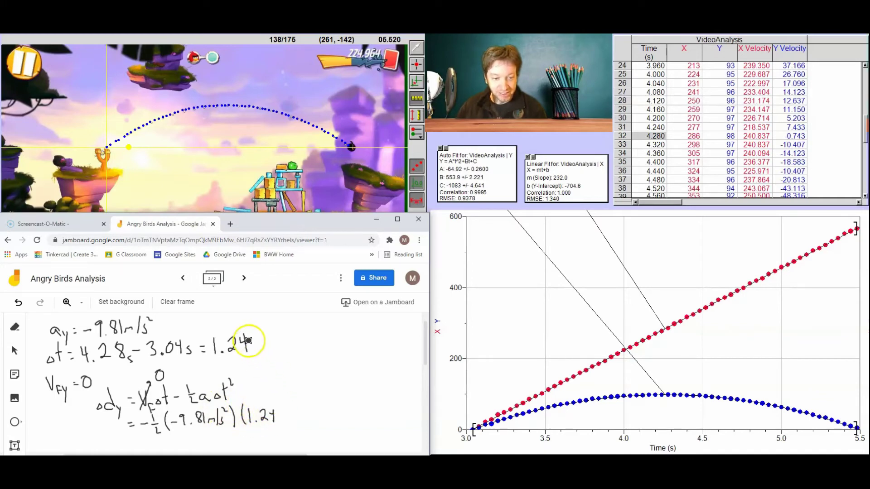
drag(256, 341, 250, 353)
mouse_move(281, 411)
mouse_down()
mouse_move(278, 418)
mouse_move(288, 422)
mouse_up()
drag(290, 389, 311, 414)
mouse_move(306, 417)
mouse_down()
mouse_move(326, 408)
mouse_move(322, 426)
mouse_move(345, 405)
mouse_move(354, 423)
mouse_move(371, 417)
mouse_up()
click(329, 423)
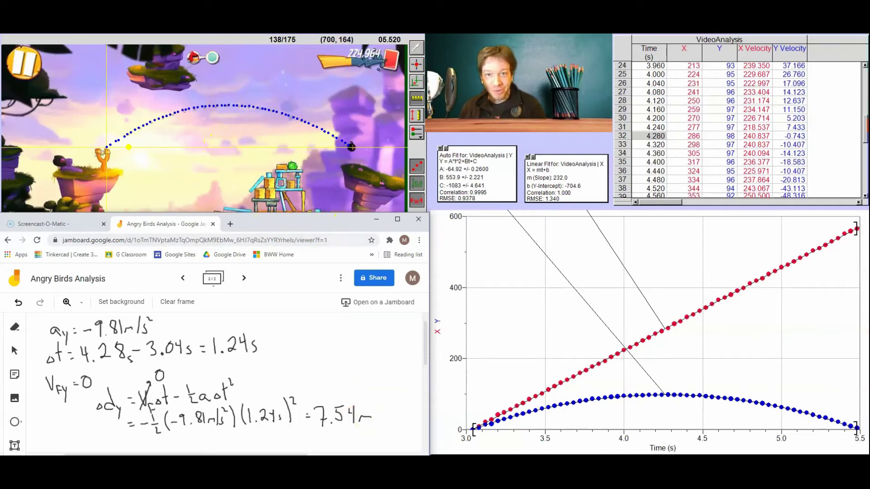
Set the video scale so the drop from the arc's peak to launch height equals 7.54 m
click(365, 148)
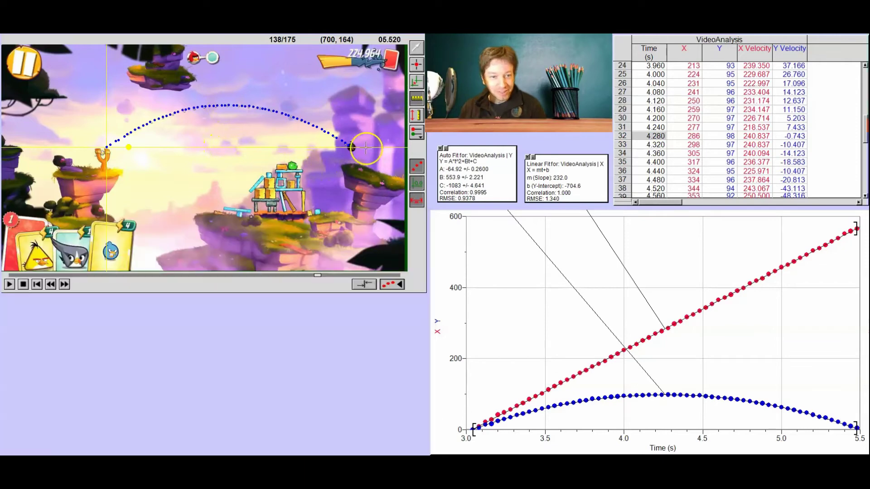
click(417, 99)
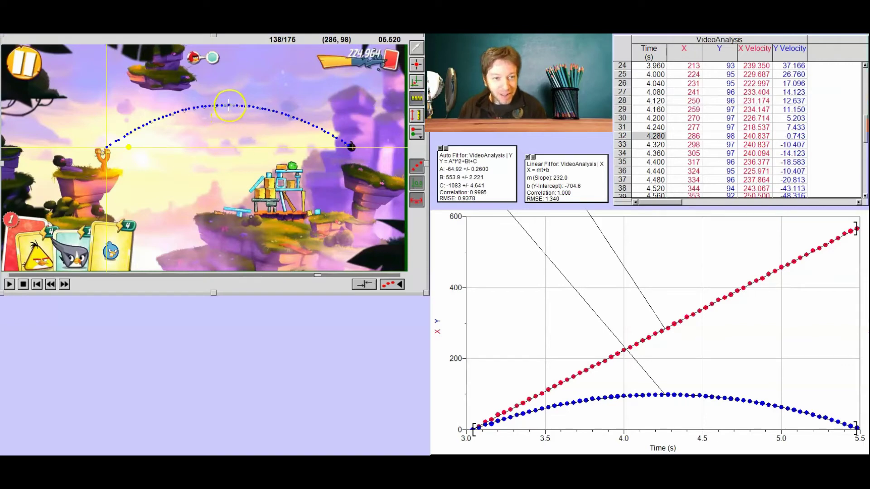
drag(229, 106, 229, 148)
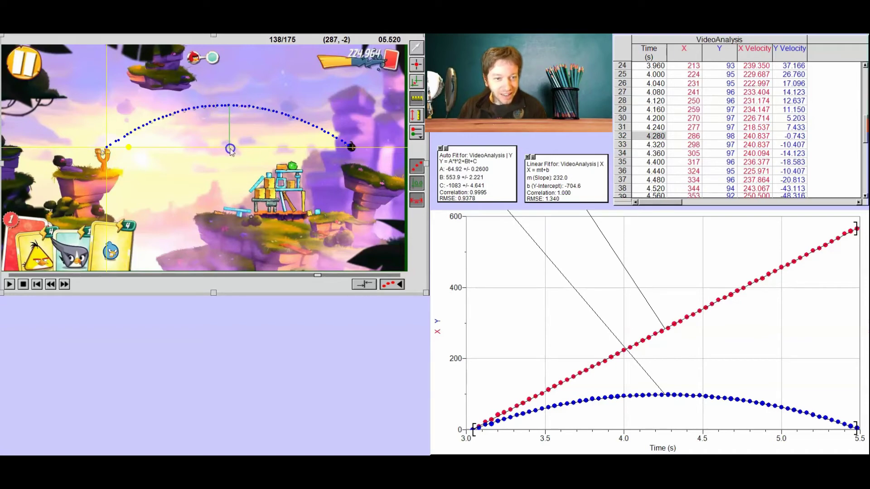
drag(230, 149, 230, 150)
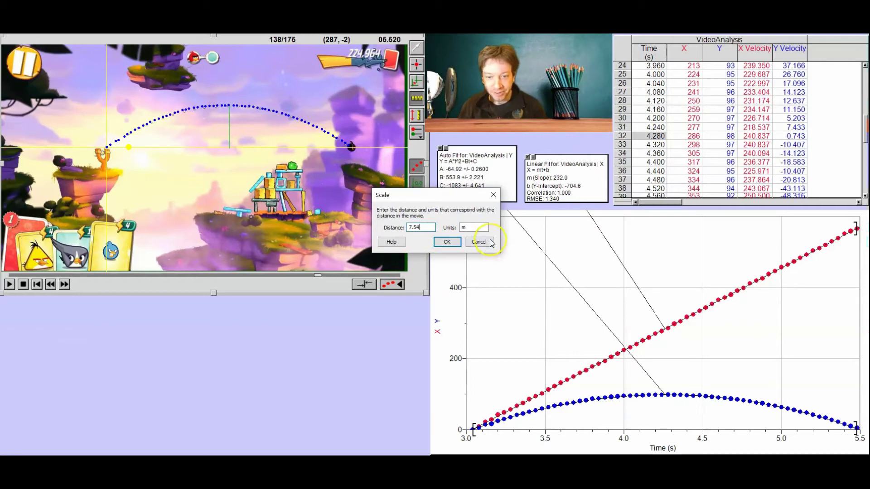
click(447, 242)
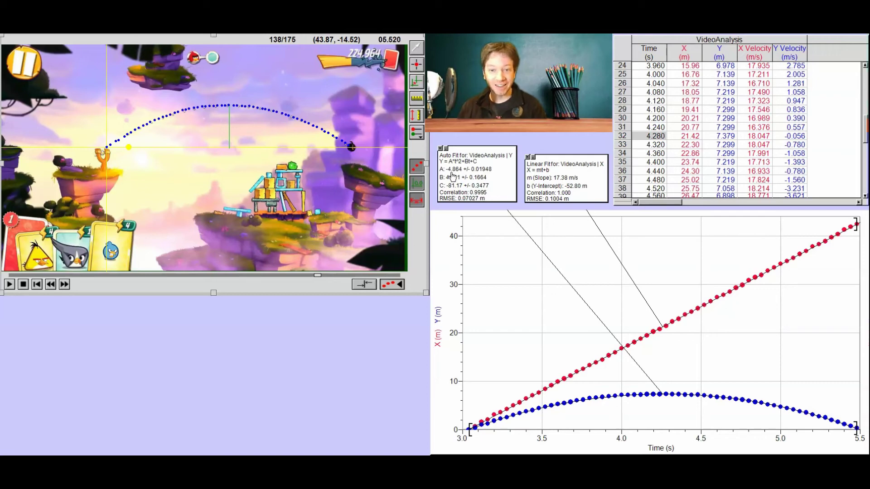
Measure across the bird at its landing point, reading 1.366 m
click(458, 170)
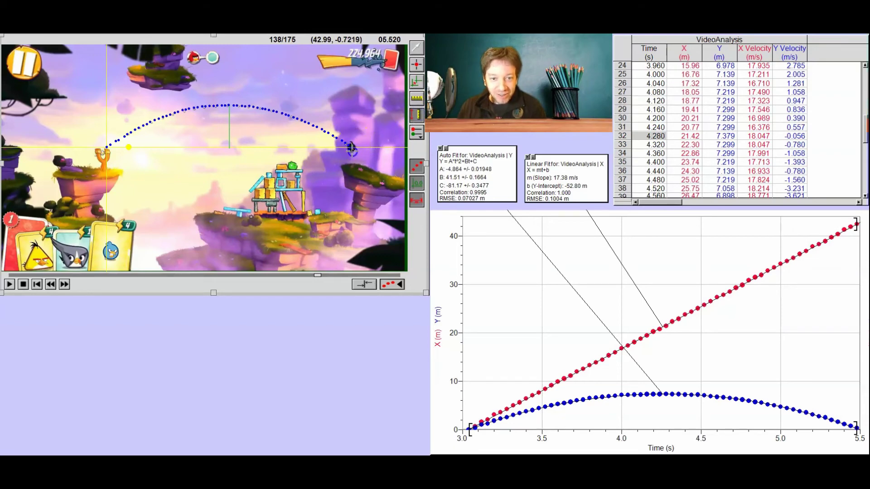
drag(352, 147, 362, 173)
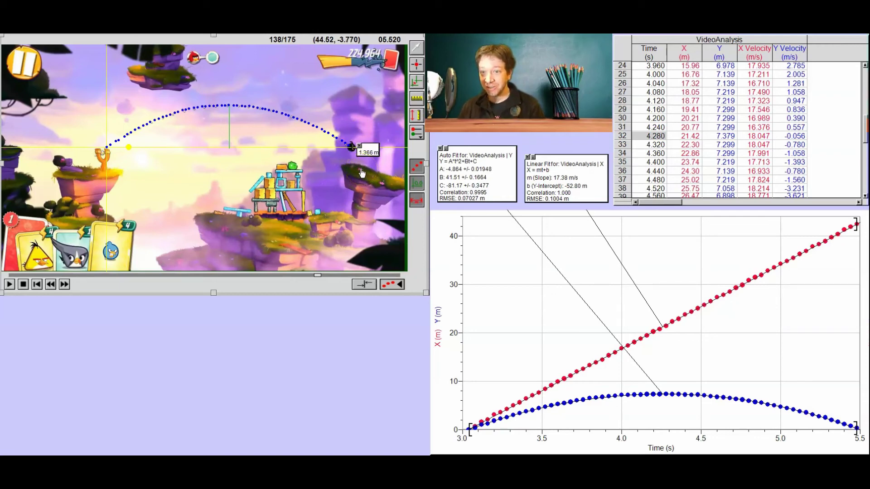
click(352, 153)
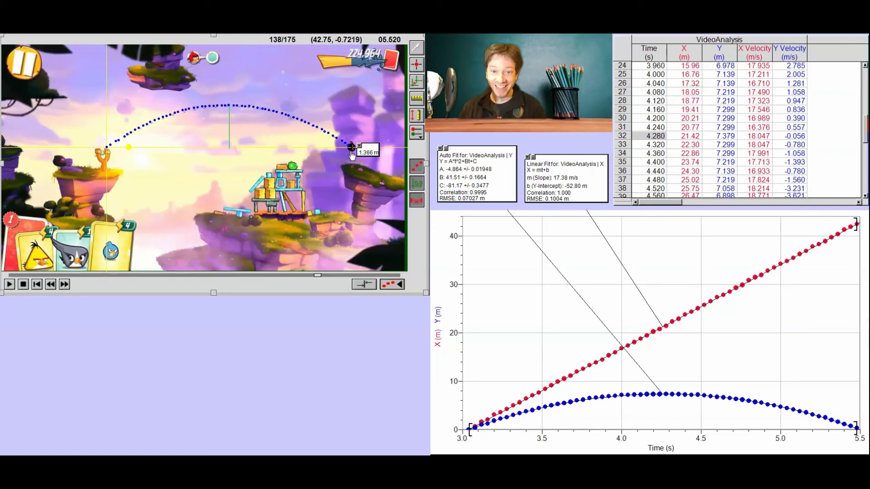
click(106, 156)
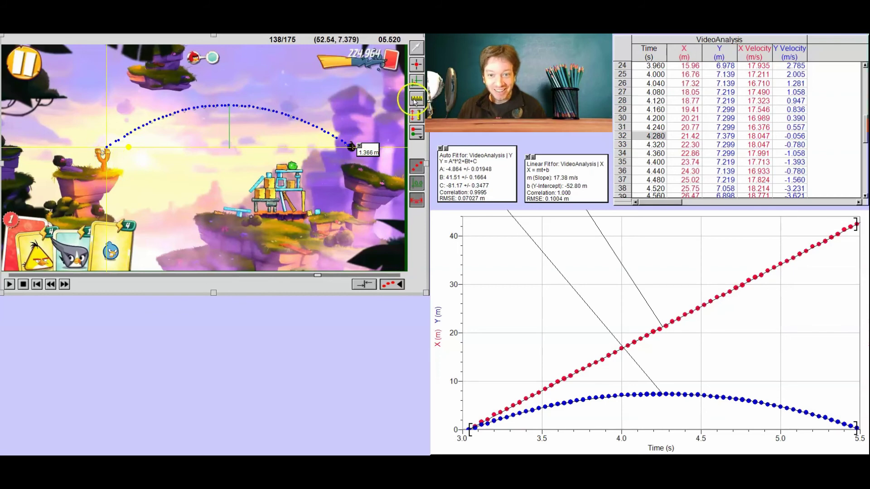
Measure the slingshot at 0.8859 m and 4.172 m, placing the 4.172 m label below the other
click(103, 149)
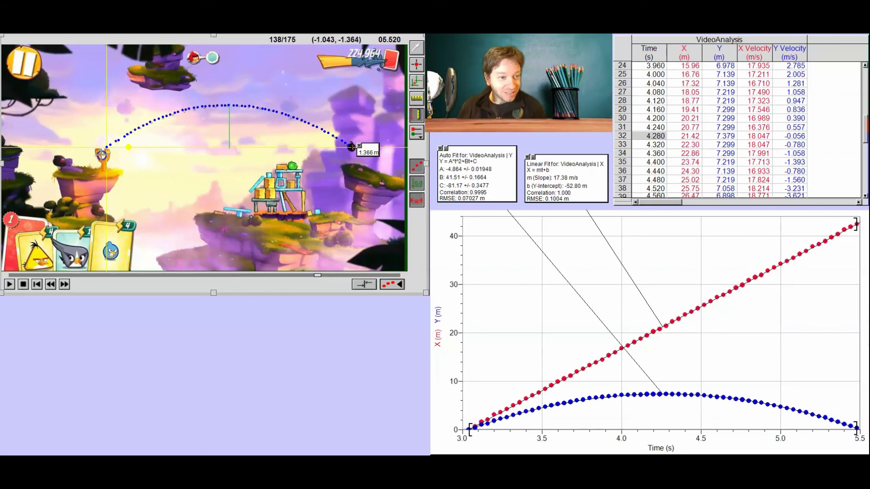
drag(102, 155, 115, 169)
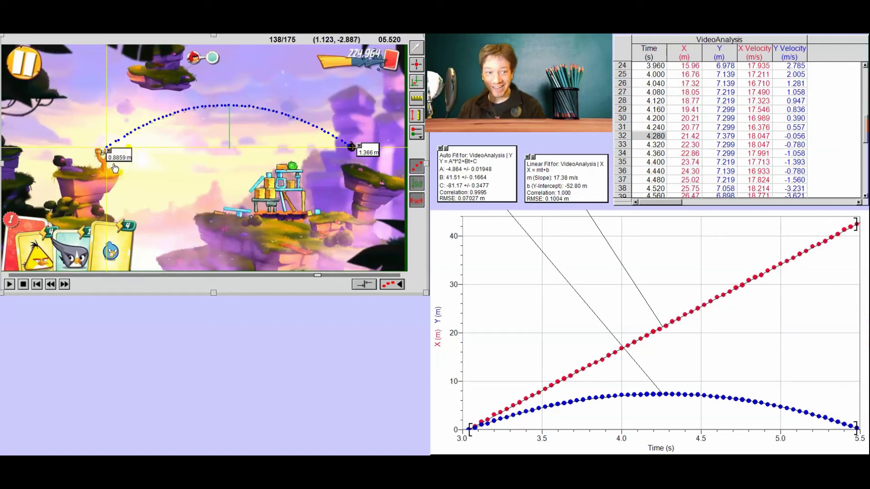
click(416, 116)
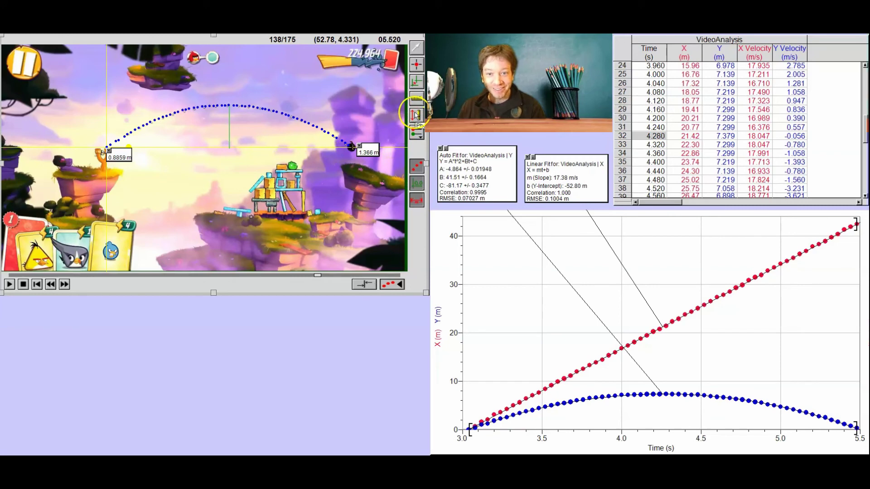
click(103, 150)
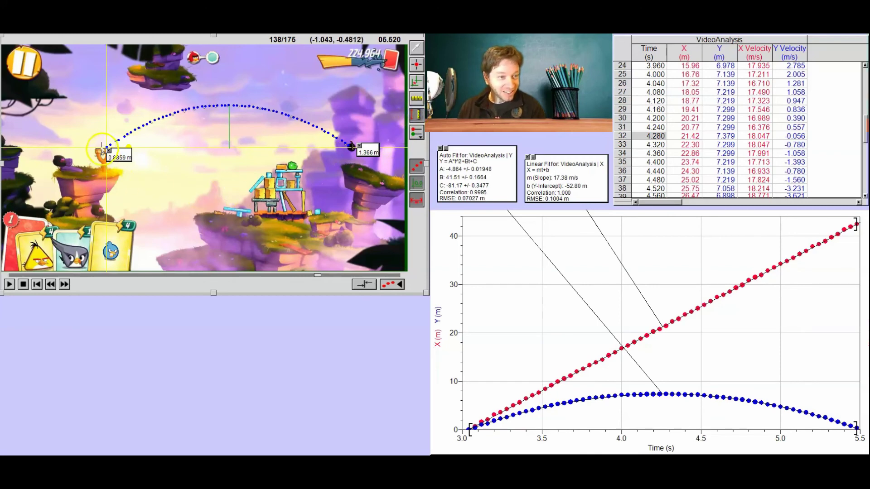
click(104, 172)
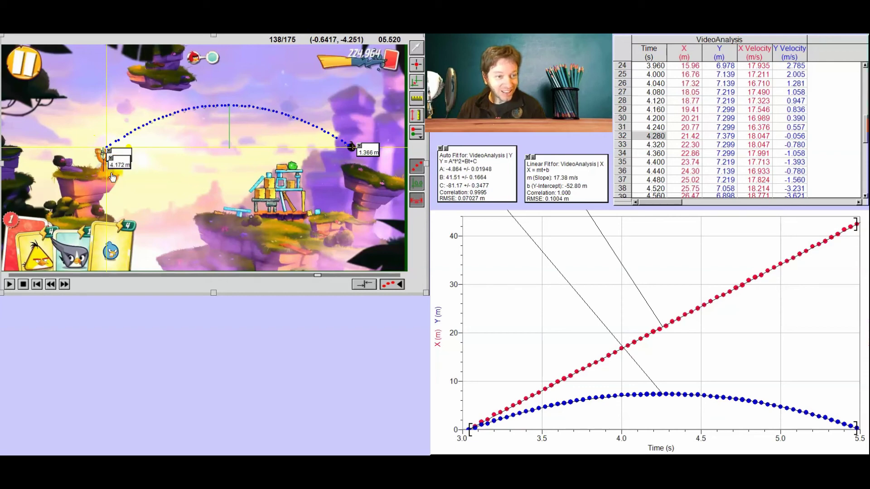
drag(116, 168, 126, 178)
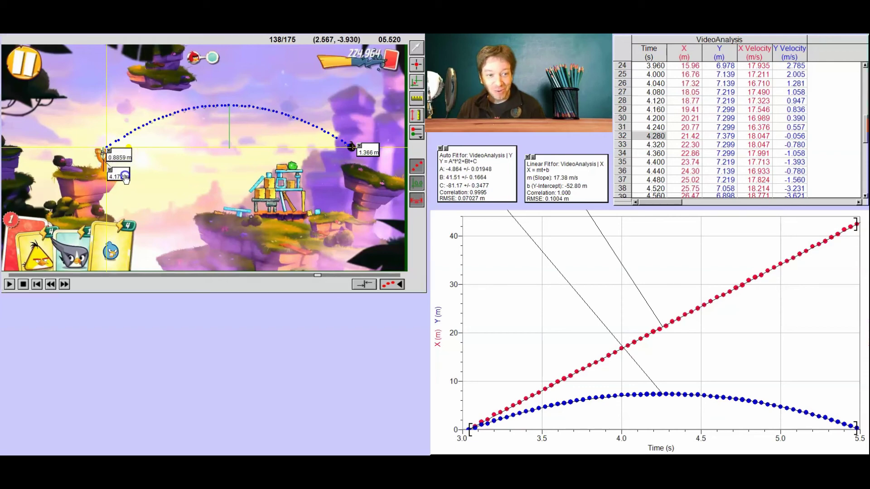